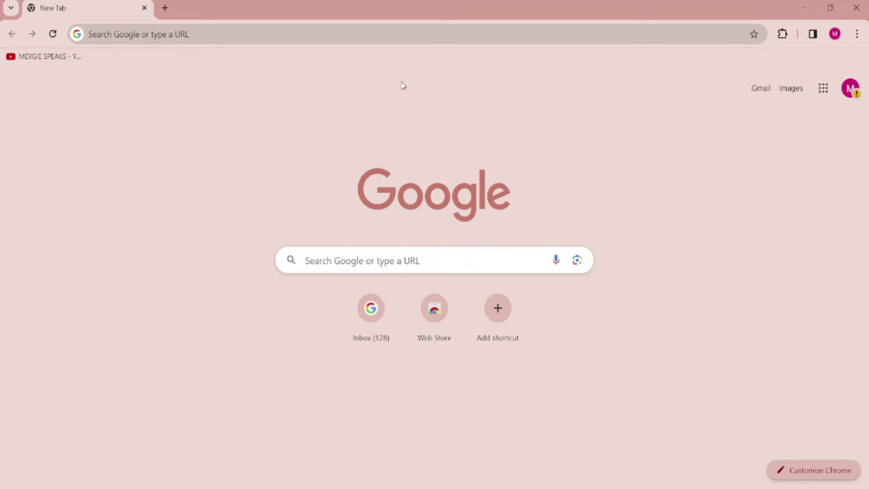
# Go to cpdas.prc.gov.ph in Chrome to load the CPDAS welcome page.
pyautogui.click(372, 34)
pyautogui.write('cpdas.prc.gov.ph')
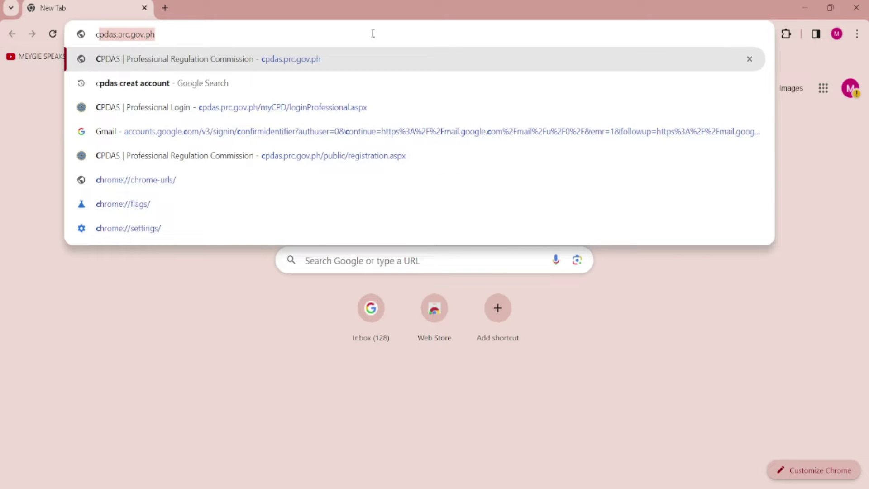
pyautogui.press('Return')
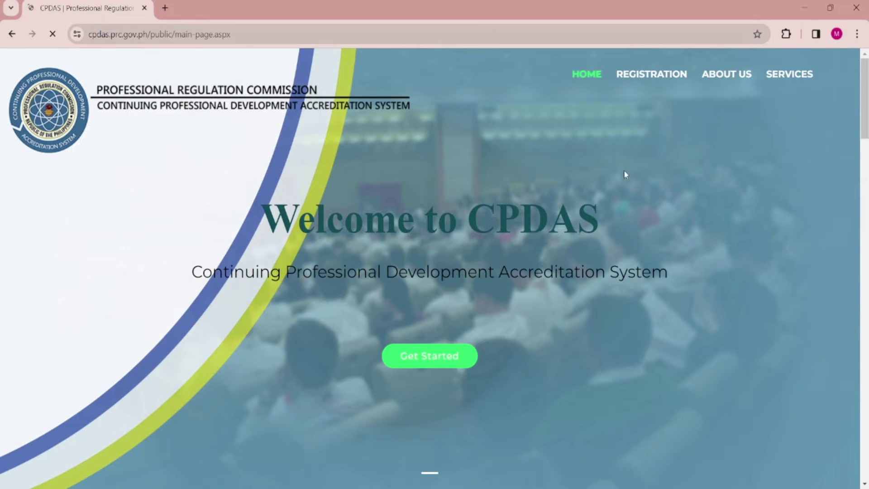
# Log in through Services > Professional with the account email and pasted password.
pyautogui.click(783, 75)
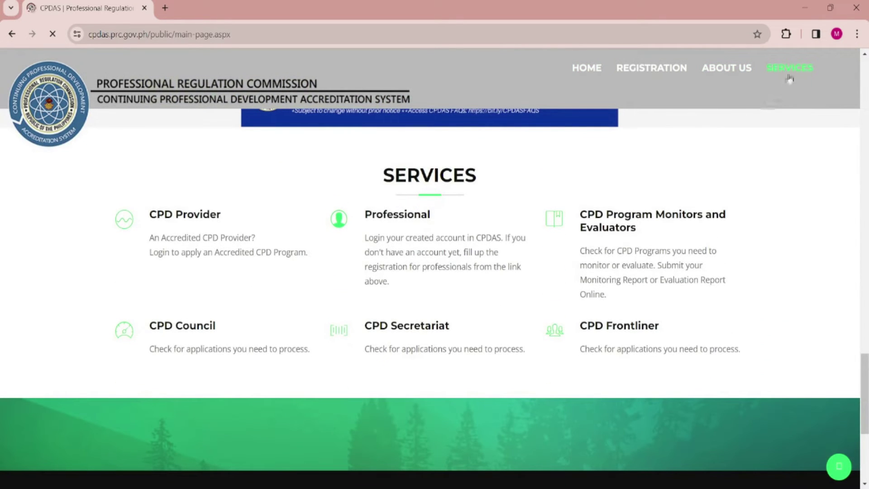
pyautogui.click(399, 219)
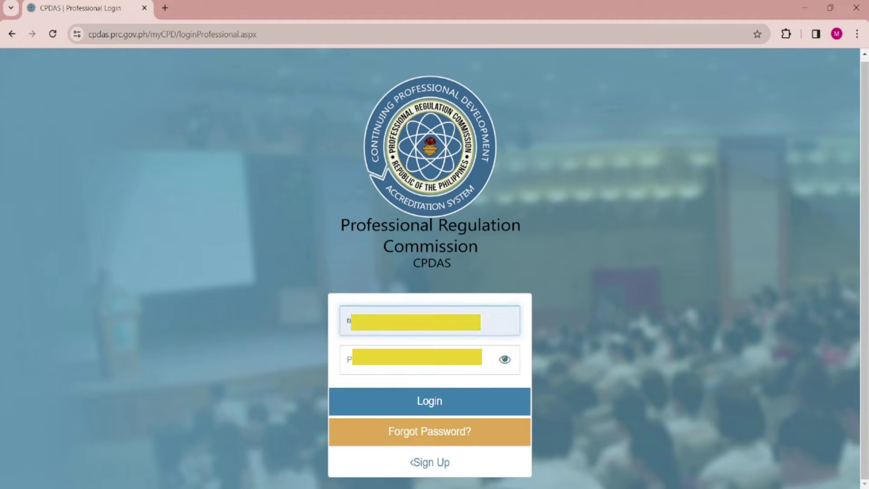
pyautogui.press('Tab')
pyautogui.hotkey('ctrl', 'v')
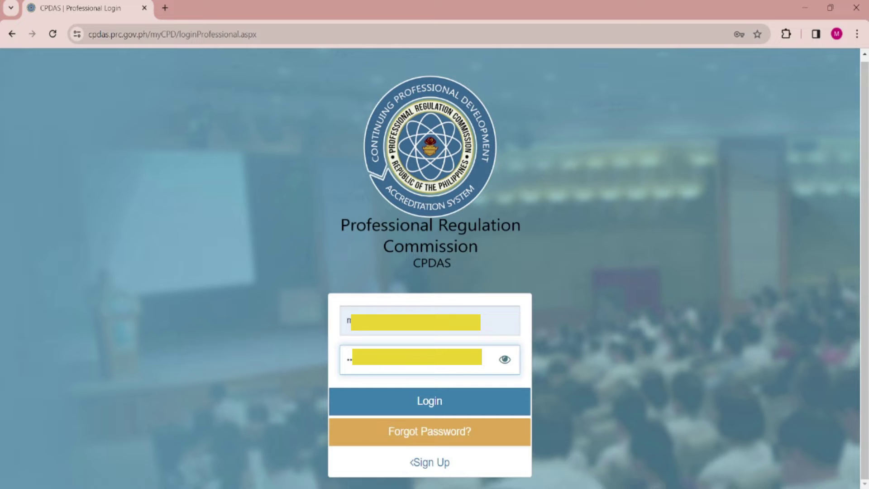
pyautogui.click(421, 405)
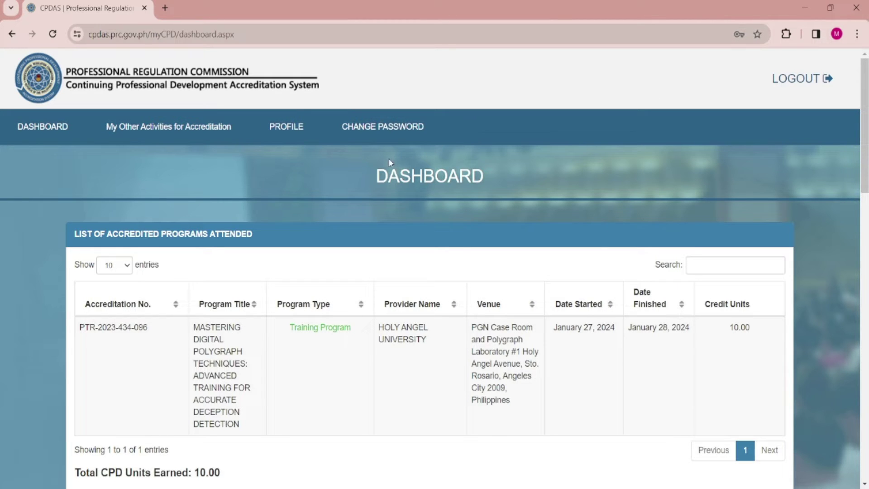
pyautogui.scroll(-1, 410, 242)
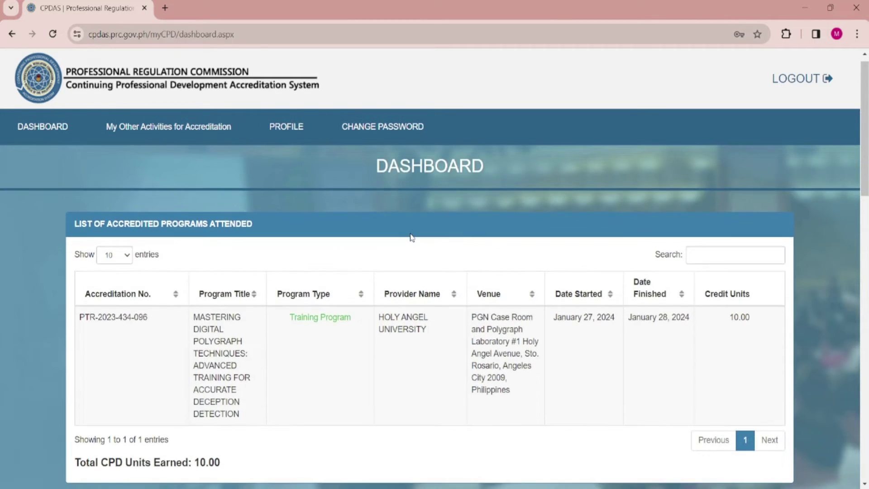
# Start a new CPD credit units application from My Other Activities for Accreditation.
pyautogui.click(228, 135)
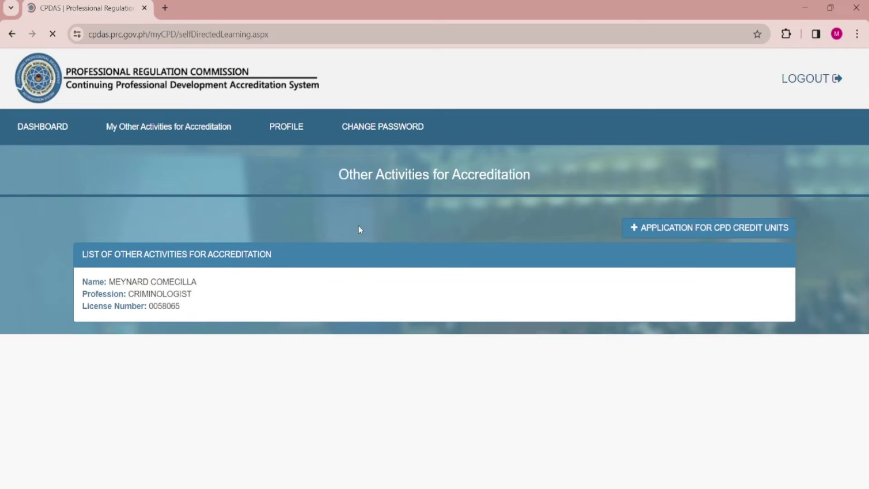
pyautogui.click(680, 229)
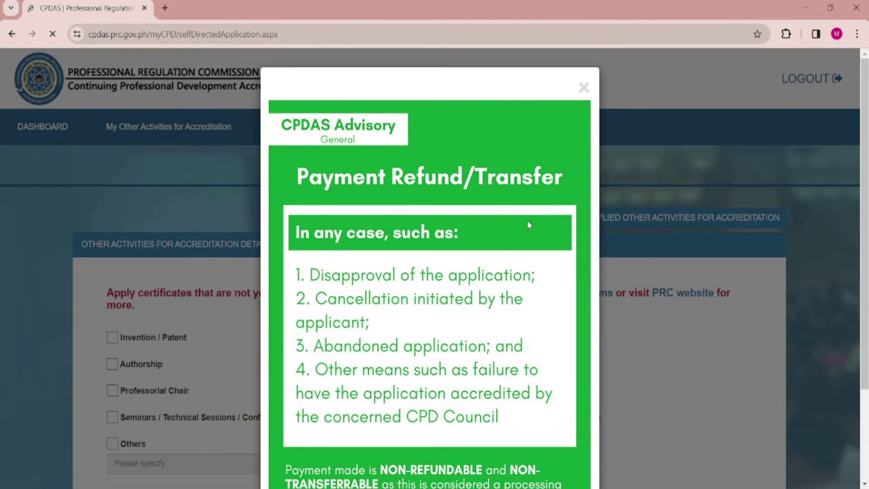
pyautogui.scroll(-1, 528, 221)
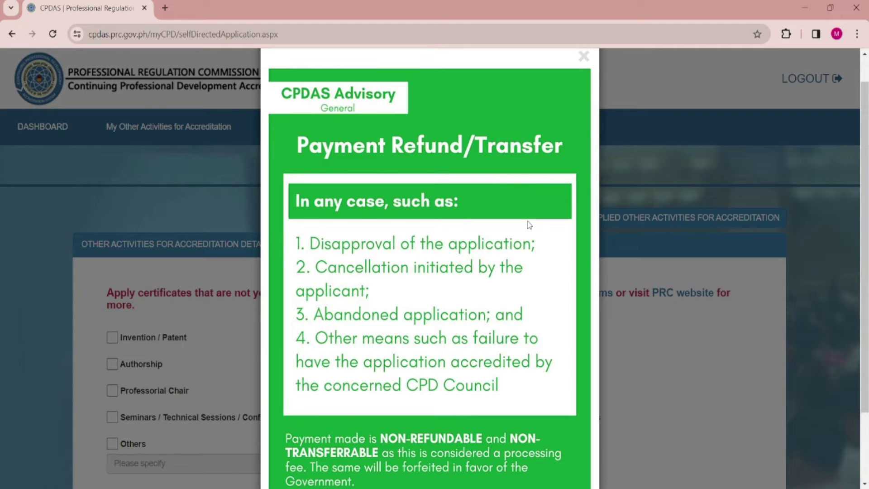
pyautogui.scroll(-1, 528, 224)
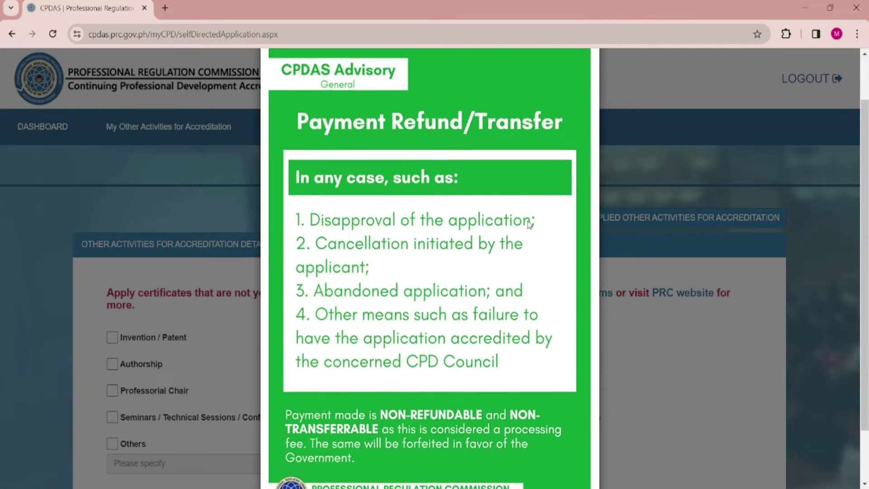
pyautogui.scroll(-2, 529, 224)
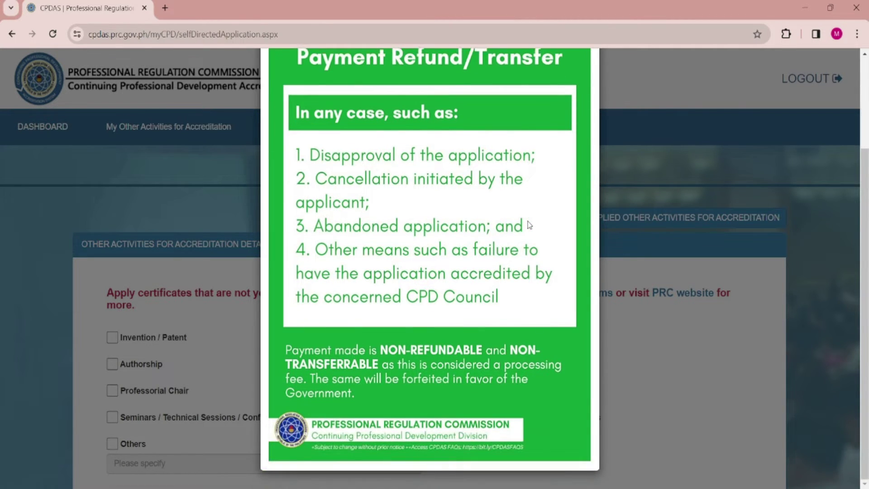
pyautogui.scroll(4, 529, 224)
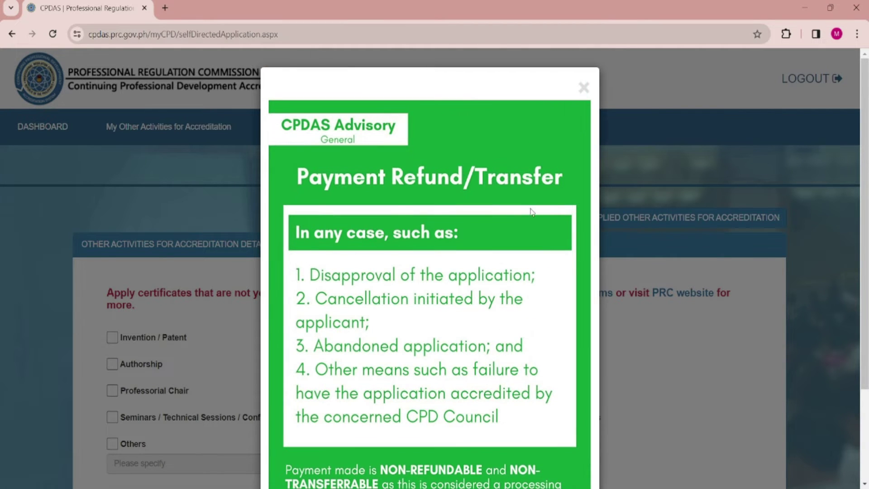
pyautogui.scroll(-3, 523, 231)
pyautogui.scroll(-1, 525, 232)
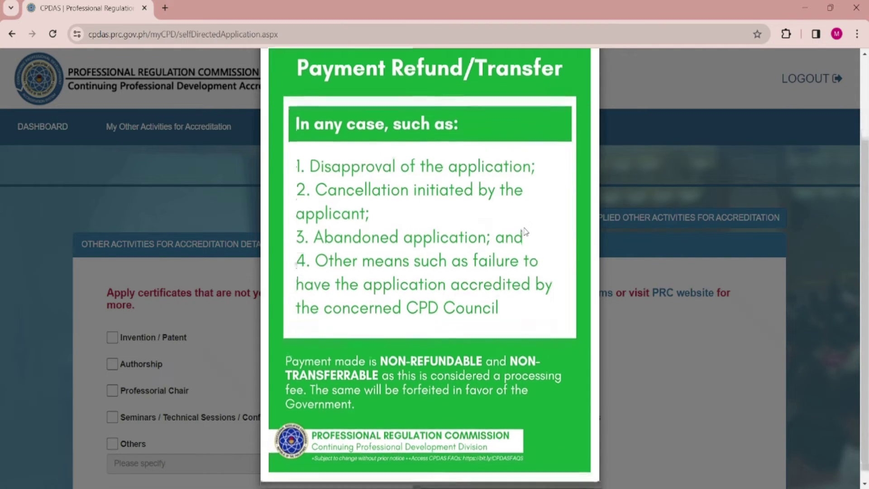
pyautogui.scroll(-1, 525, 231)
pyautogui.scroll(3, 568, 225)
pyautogui.scroll(1, 567, 225)
pyautogui.scroll(-4, 567, 225)
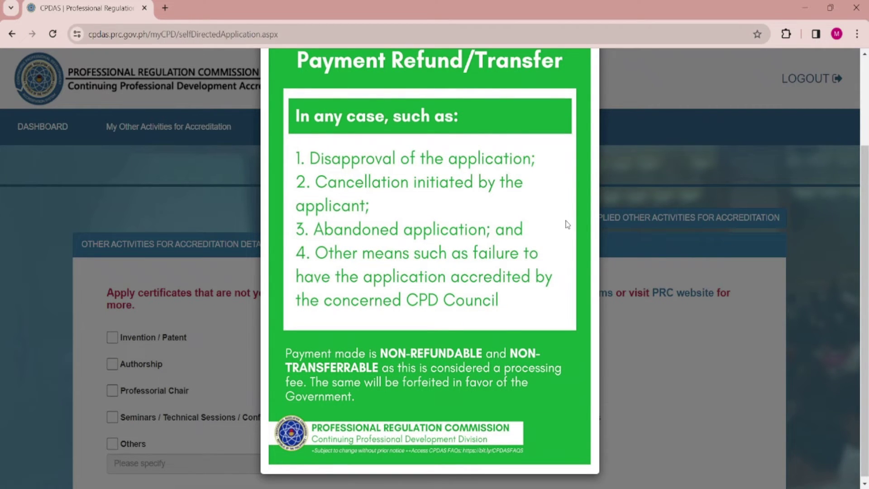
pyautogui.scroll(2, 568, 225)
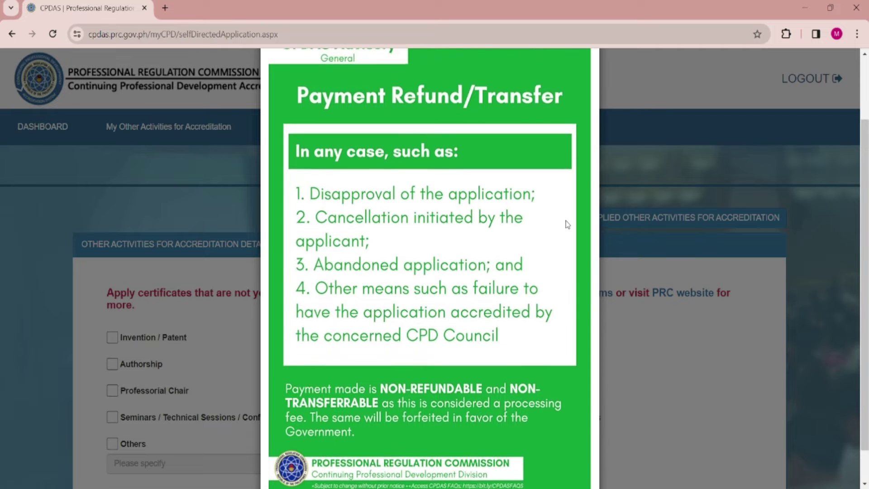
pyautogui.scroll(3, 611, 117)
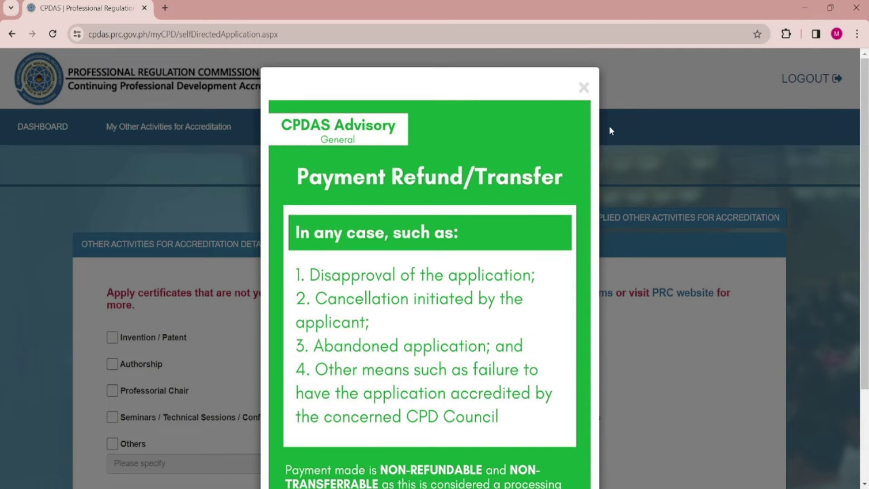
# Dismiss the Payment Refund/Transfer advisory covering the application form.
pyautogui.click(588, 89)
pyautogui.scroll(-1, 417, 299)
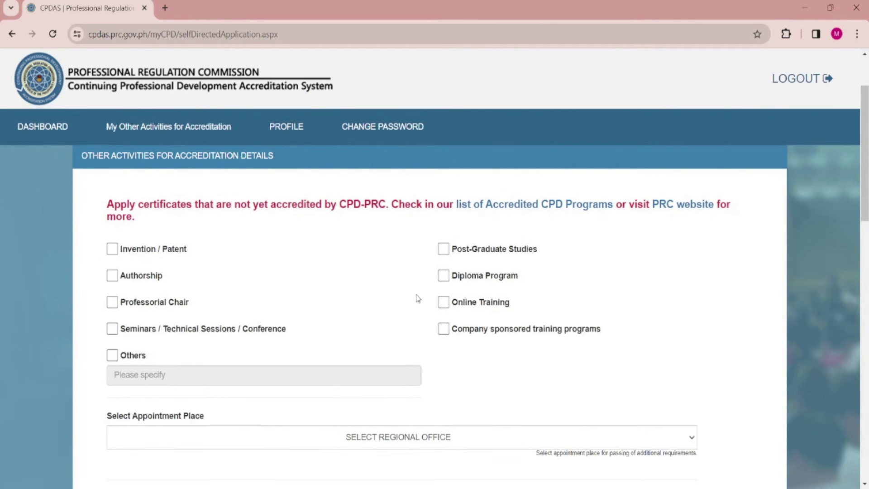
pyautogui.scroll(-1, 303, 260)
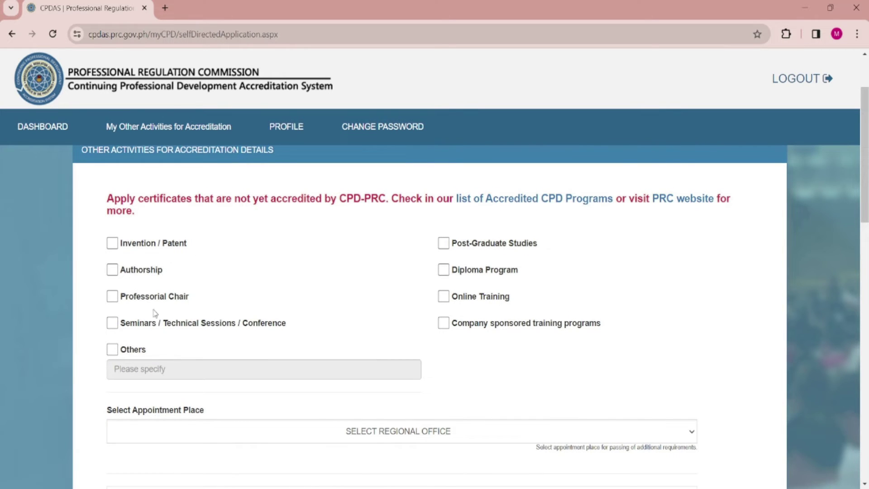
# Tick Seminars / Technical Sessions / Conference and choose the Region IX Pagadian City office.
pyautogui.click(183, 329)
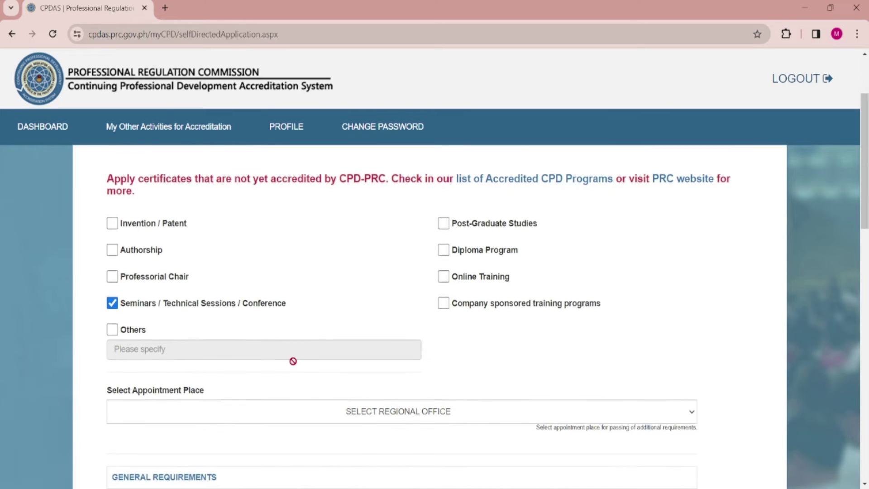
pyautogui.scroll(-1, 293, 362)
pyautogui.scroll(-2, 293, 366)
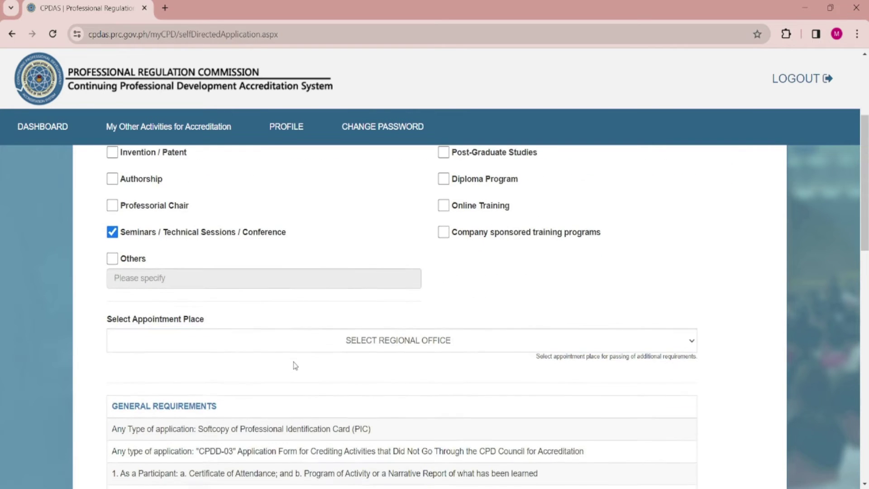
pyautogui.click(364, 256)
pyautogui.scroll(-2, 347, 305)
pyautogui.scroll(-2, 343, 313)
pyautogui.scroll(-2, 343, 313)
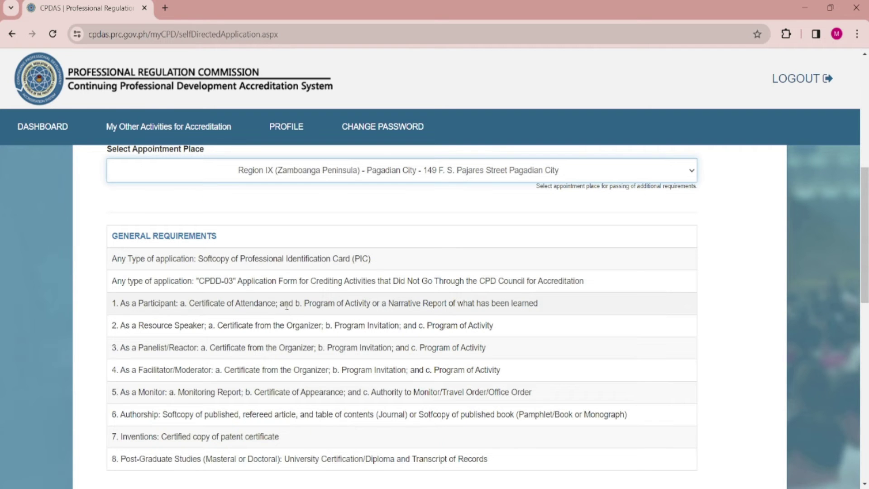
pyautogui.scroll(-1, 287, 307)
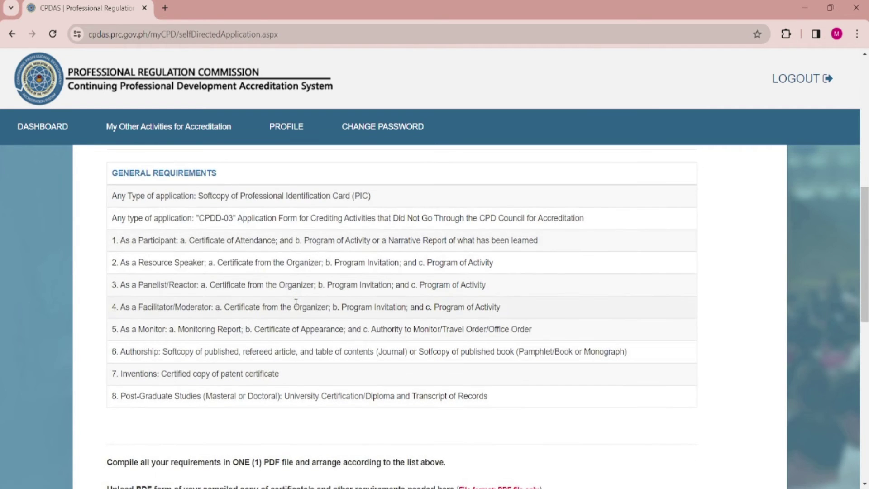
pyautogui.scroll(-1, 296, 302)
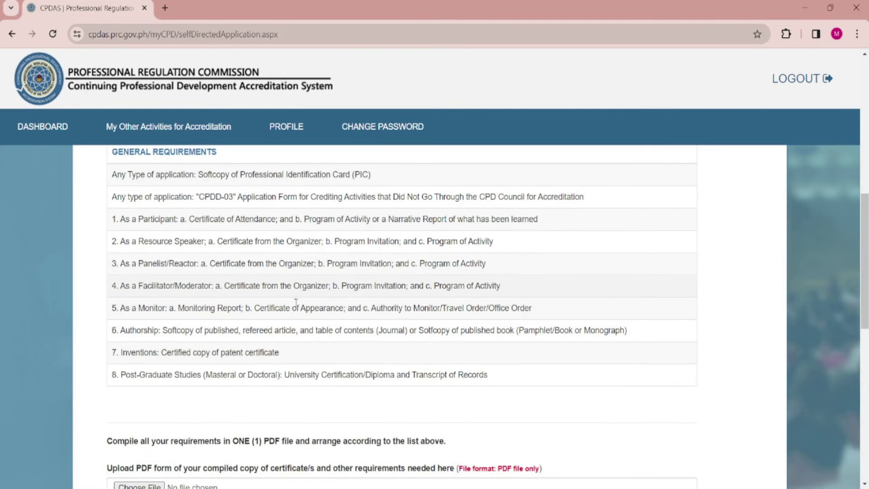
pyautogui.scroll(-1, 295, 307)
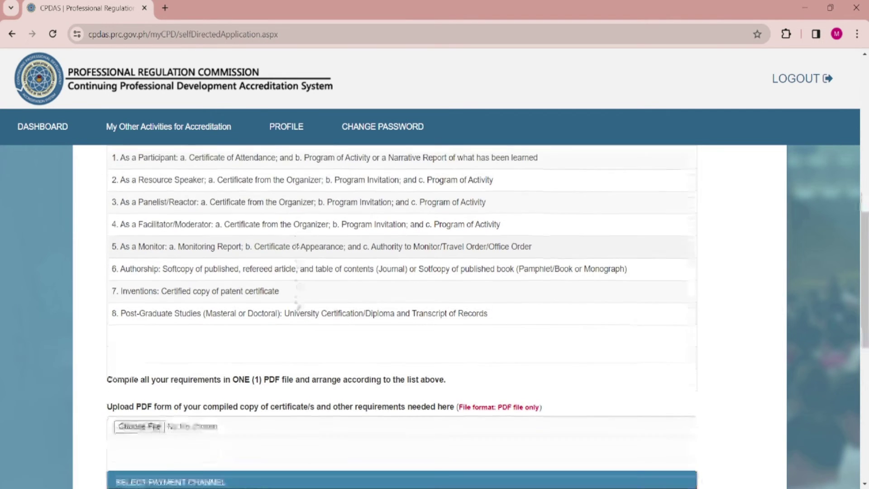
pyautogui.scroll(-1, 295, 307)
pyautogui.scroll(-1, 295, 307)
pyautogui.scroll(-1, 295, 307)
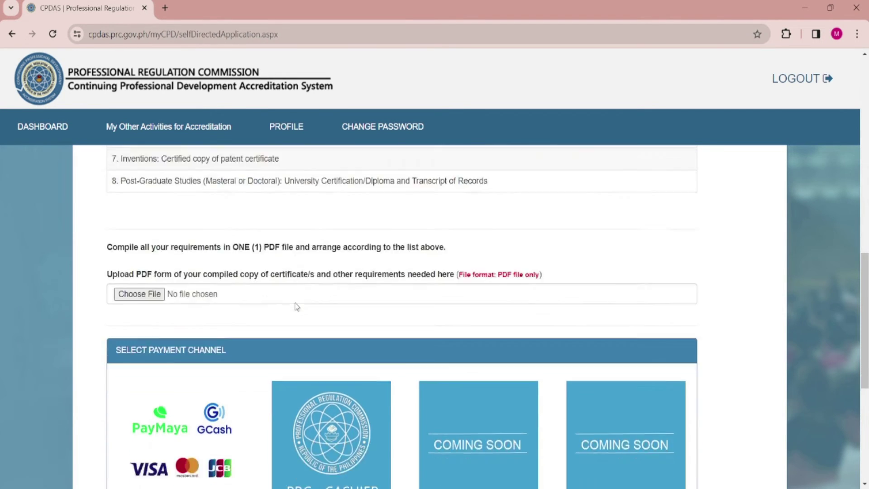
pyautogui.scroll(-1, 207, 271)
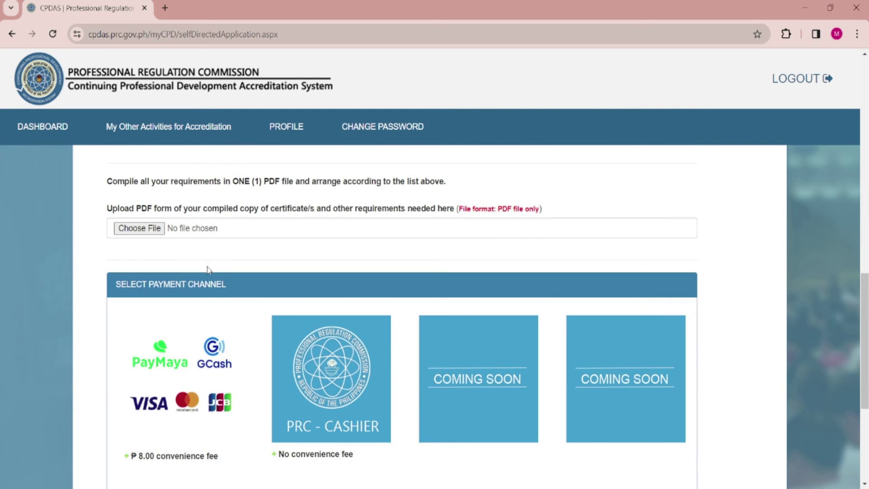
pyautogui.scroll(-1, 174, 382)
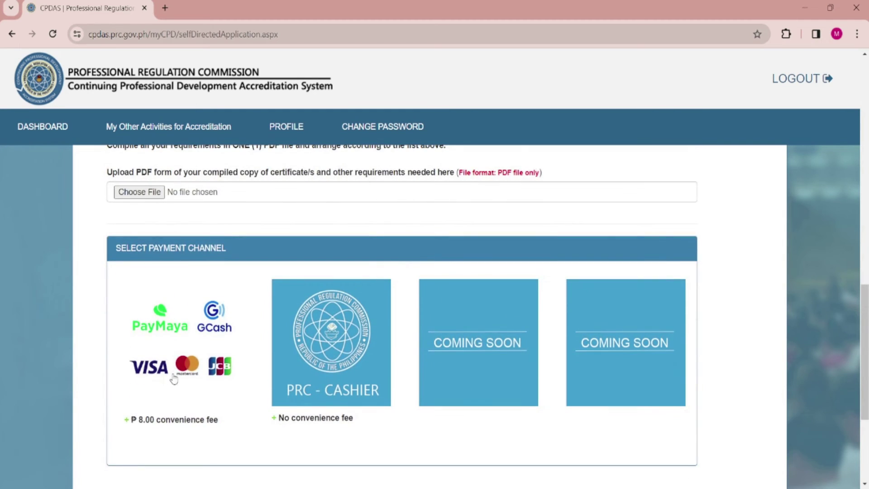
pyautogui.scroll(-1, 175, 395)
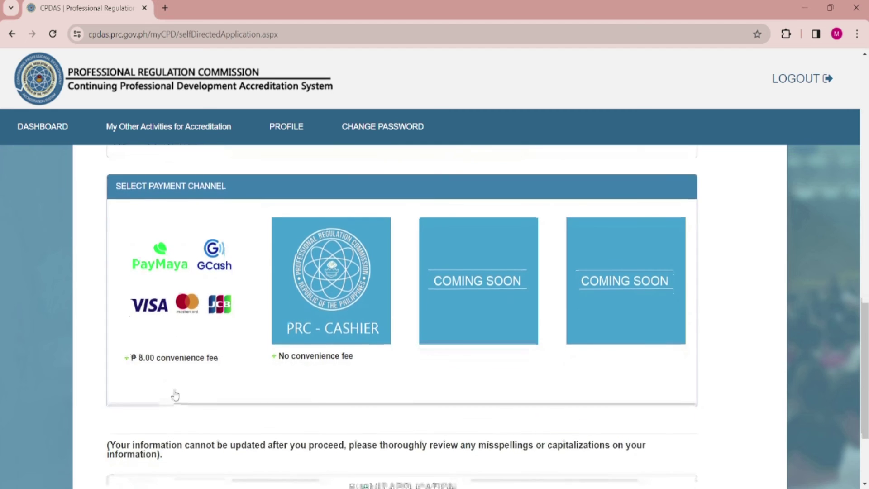
pyautogui.scroll(1, 189, 294)
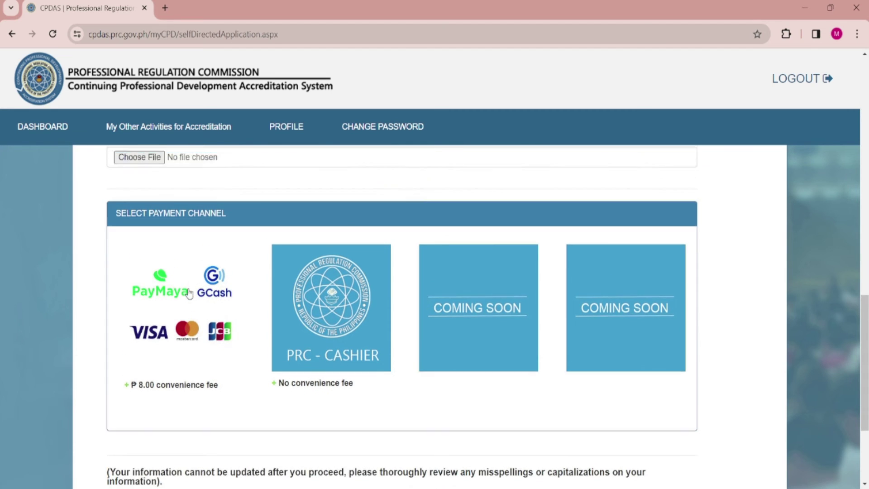
# Choose PayMaya Visa/Master/JCB as payment channel and confirm, leaving the requirements PDF unattached.
pyautogui.click(181, 336)
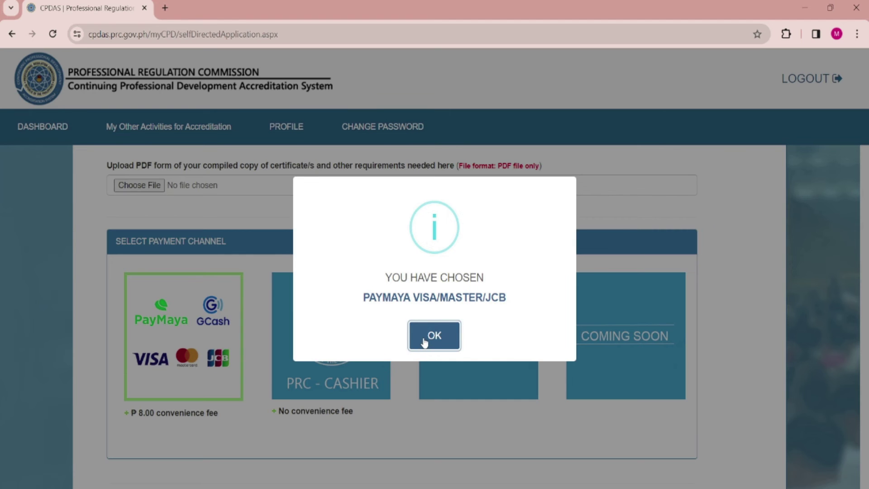
pyautogui.click(423, 340)
pyautogui.scroll(1, 229, 334)
pyautogui.scroll(1, 230, 334)
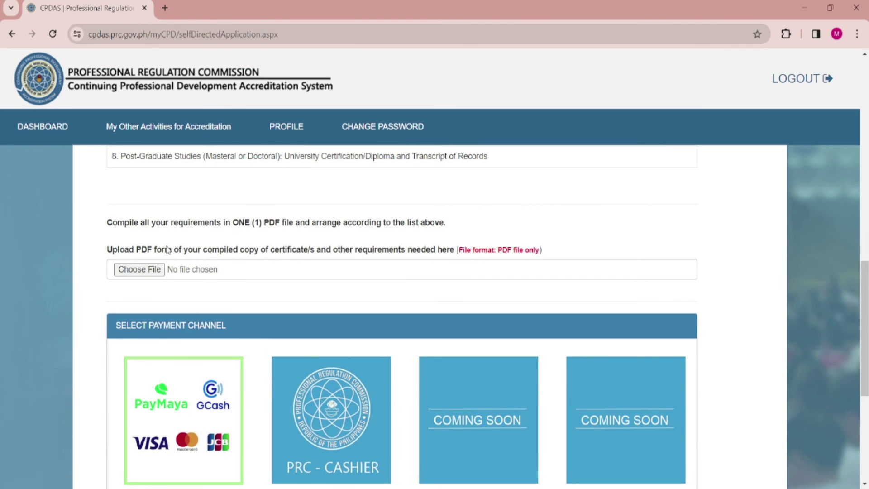
pyautogui.click(137, 270)
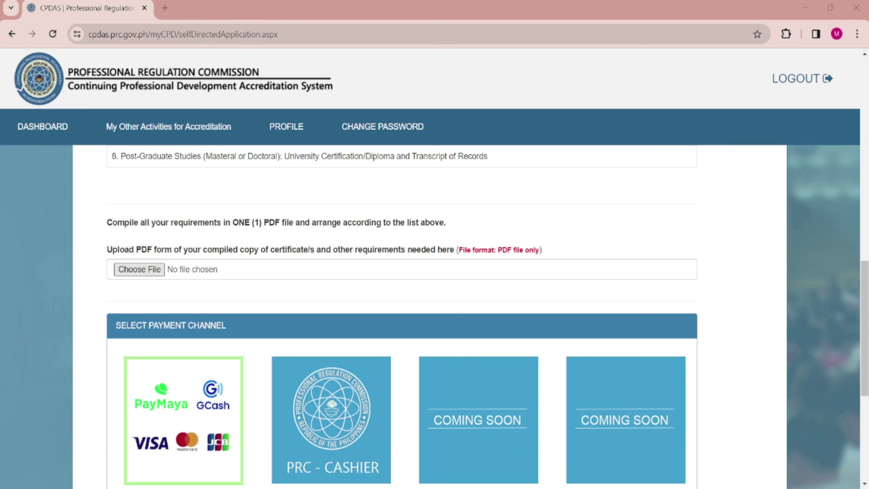
pyautogui.scroll(-2, 230, 336)
pyautogui.scroll(-3, 230, 337)
pyautogui.scroll(3, 230, 336)
pyautogui.scroll(-2, 230, 336)
pyautogui.scroll(-1, 230, 336)
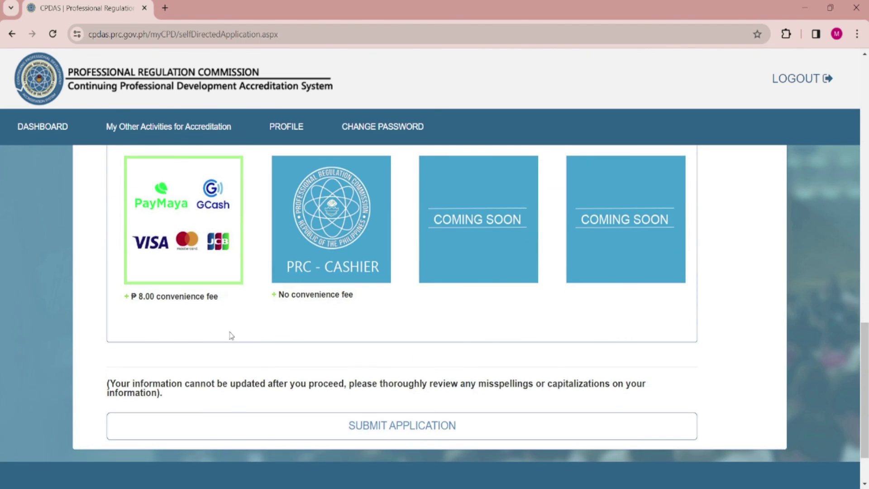
pyautogui.scroll(3, 231, 336)
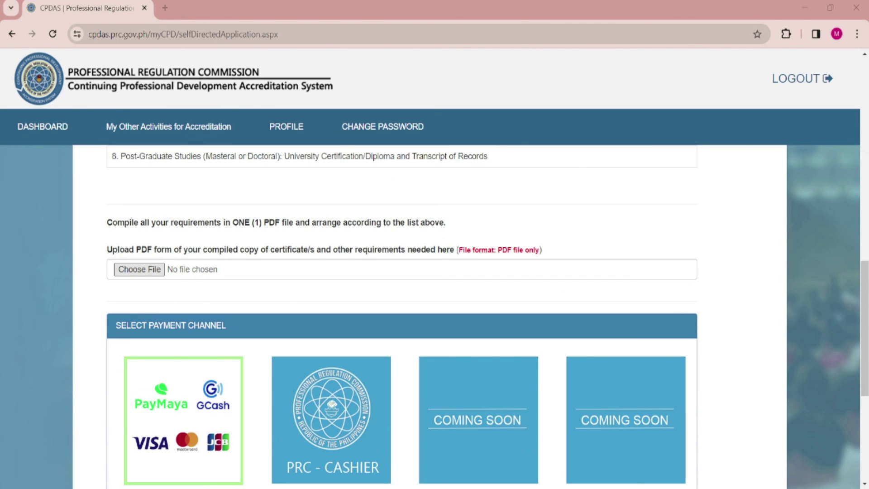